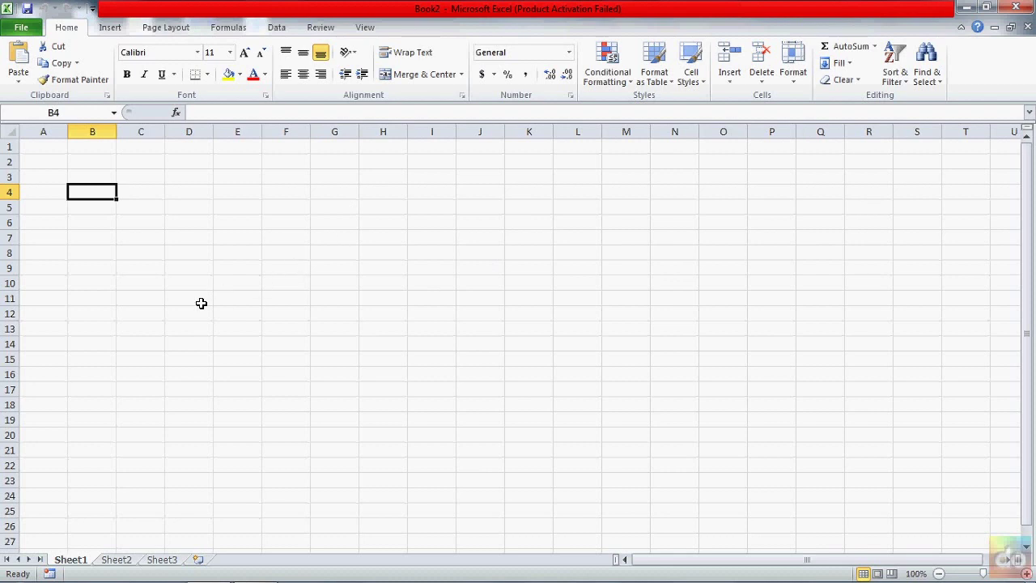
Click around the empty sheet, selecting cells D8, A2, A1, B3, B5, A5, D5, A4 and A2
left_click(191, 256)
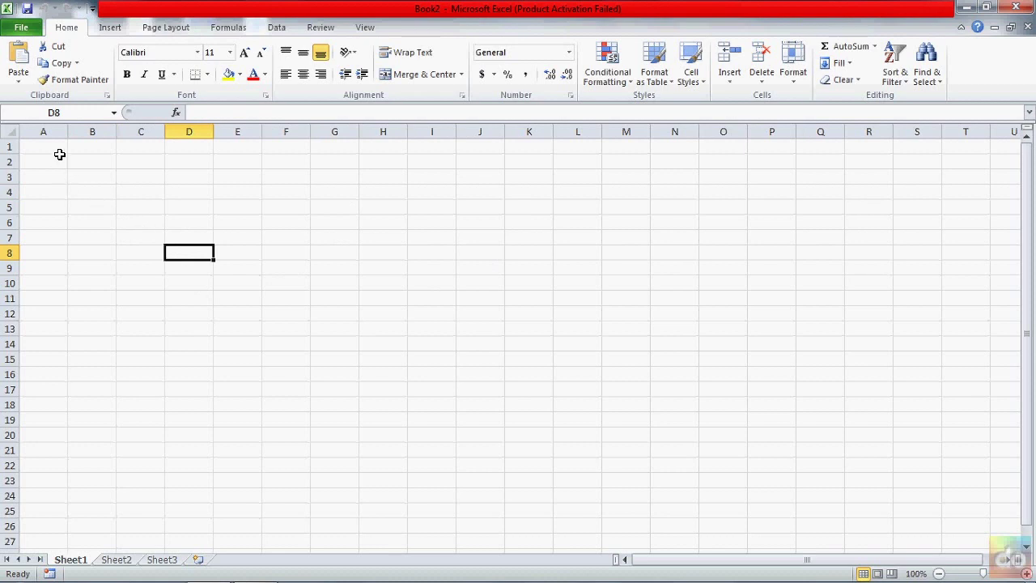
left_click(59, 155)
left_click(61, 148)
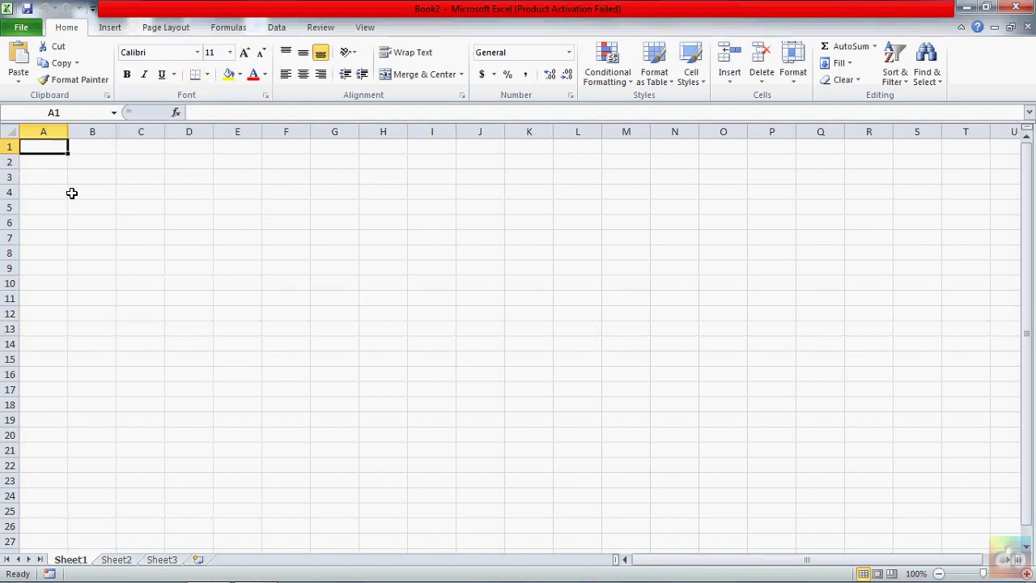
left_click(89, 172)
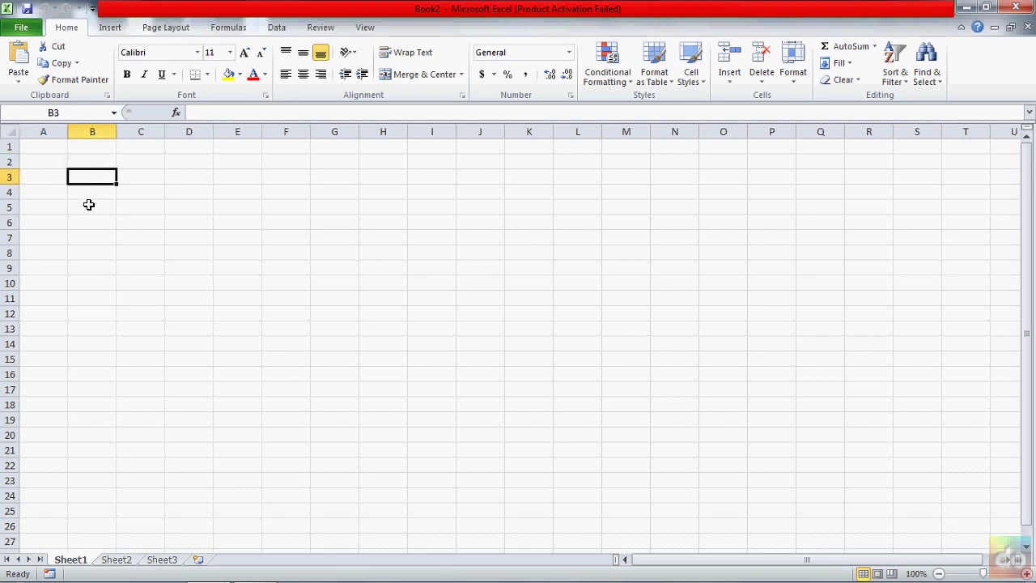
left_click(89, 205)
left_click(54, 205)
left_click(174, 204)
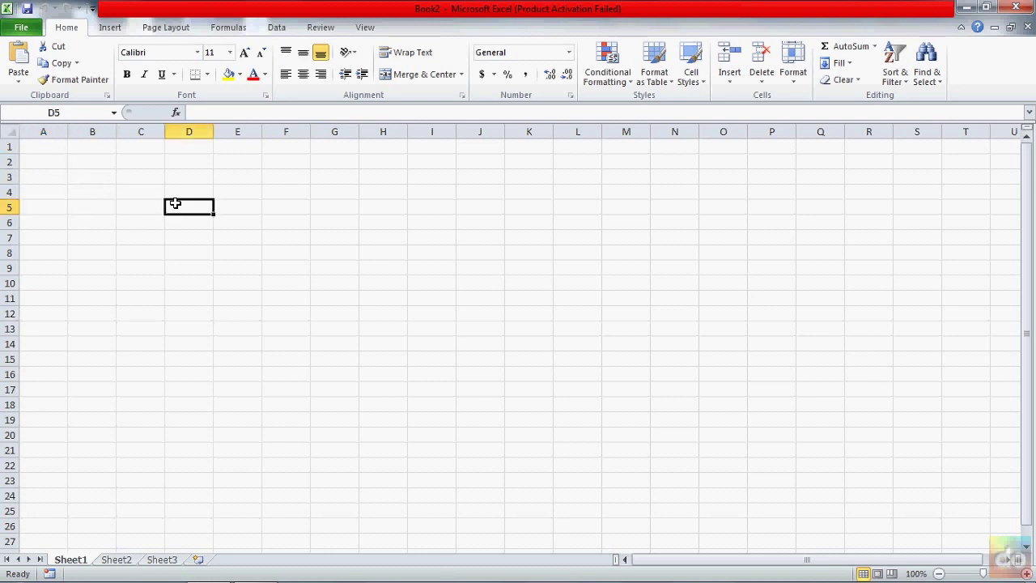
left_click(58, 194)
left_click(52, 168)
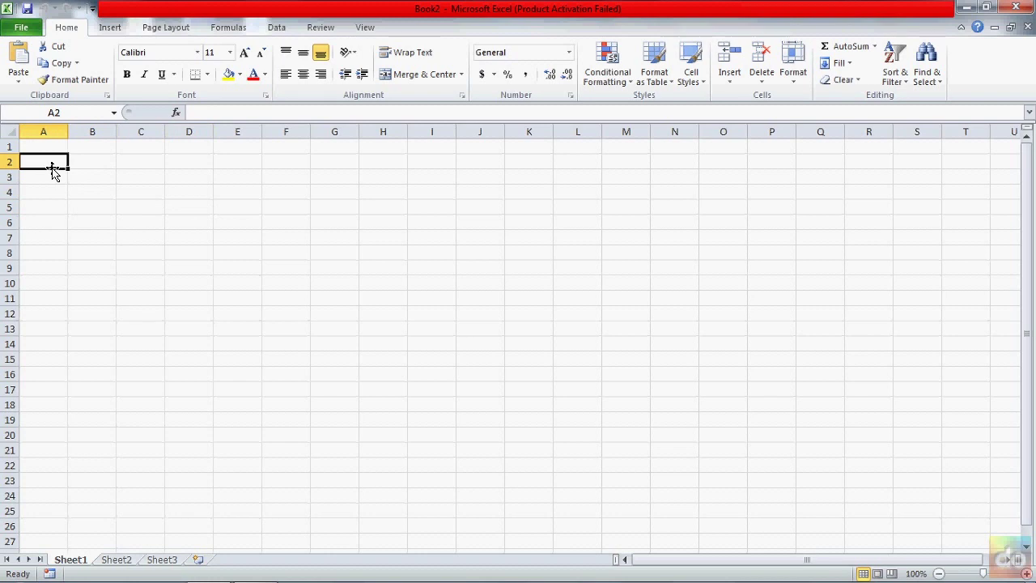
After a few more cell clicks, select the entire worksheet and drop down the font list
left_click(174, 313)
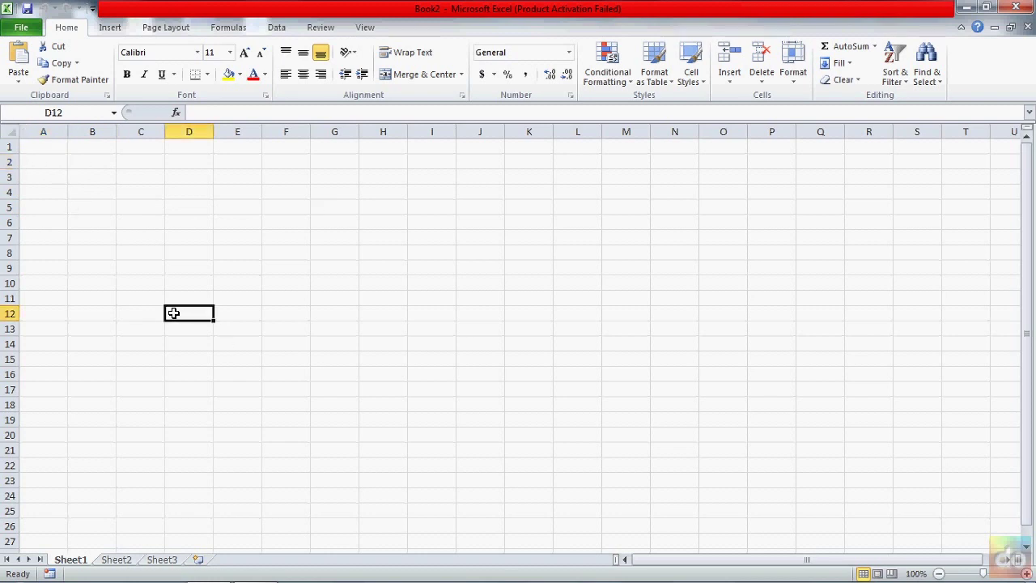
left_click(100, 246)
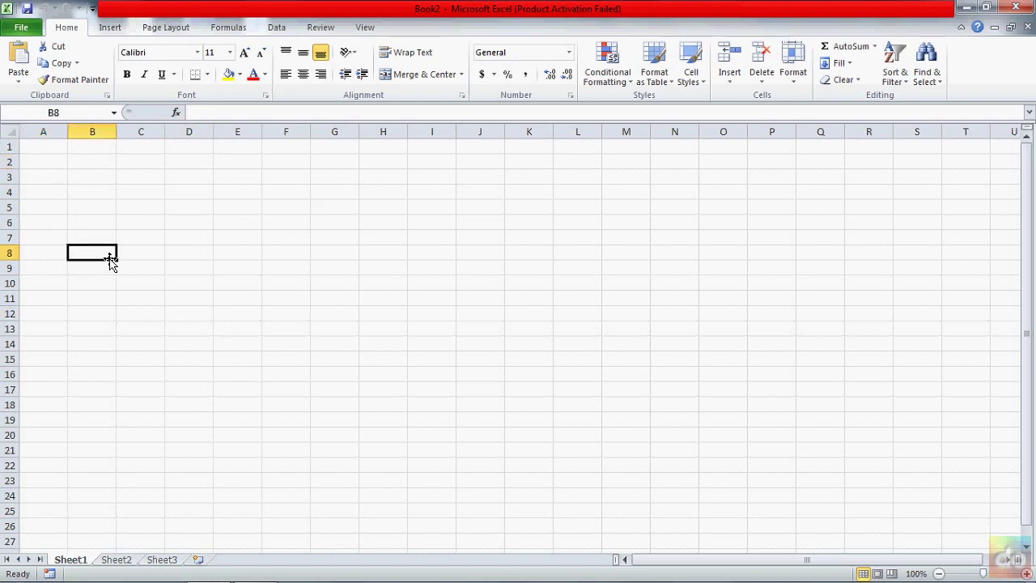
left_click(90, 180)
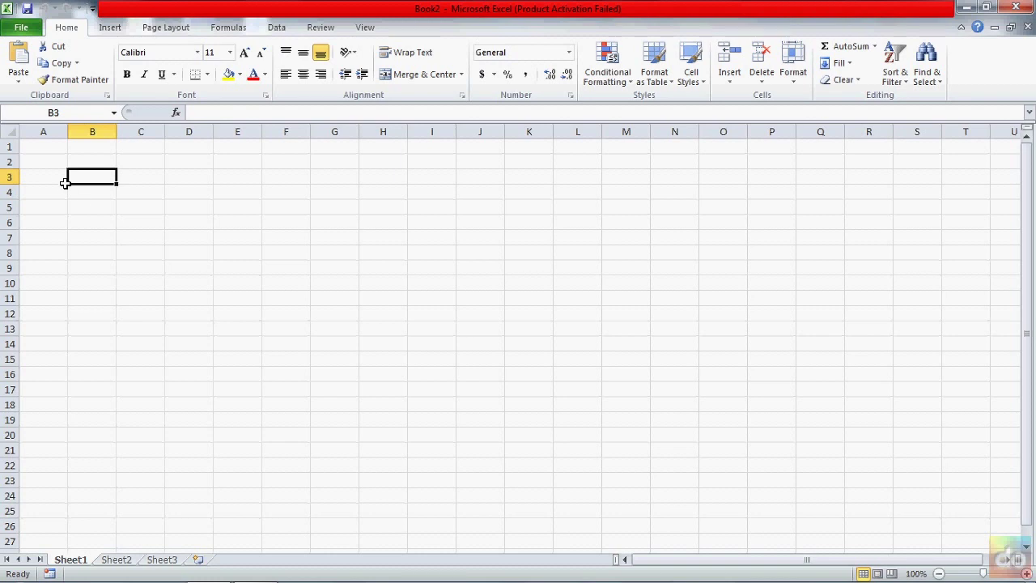
left_click(58, 167)
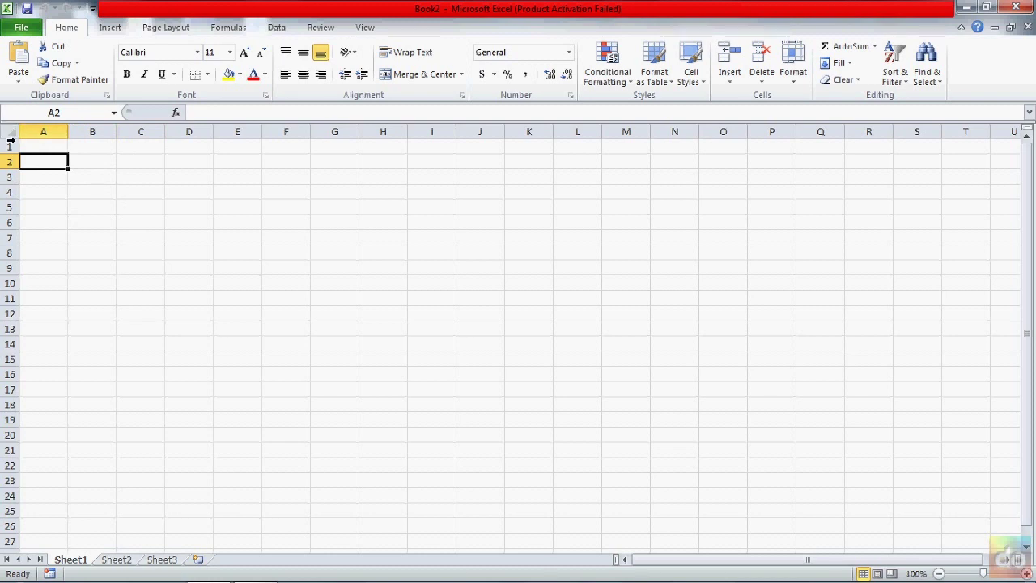
left_click(11, 133)
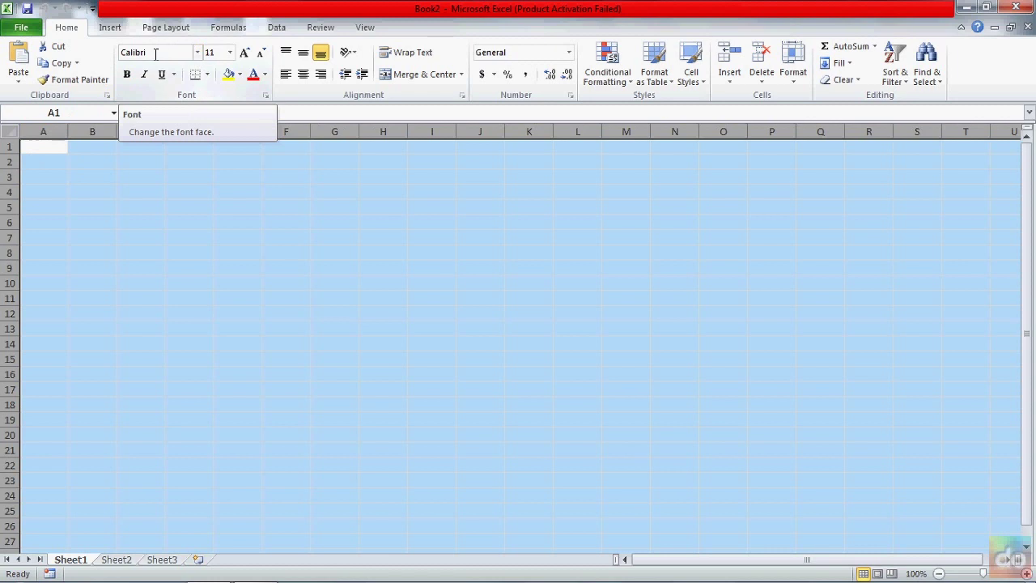
left_click(199, 53)
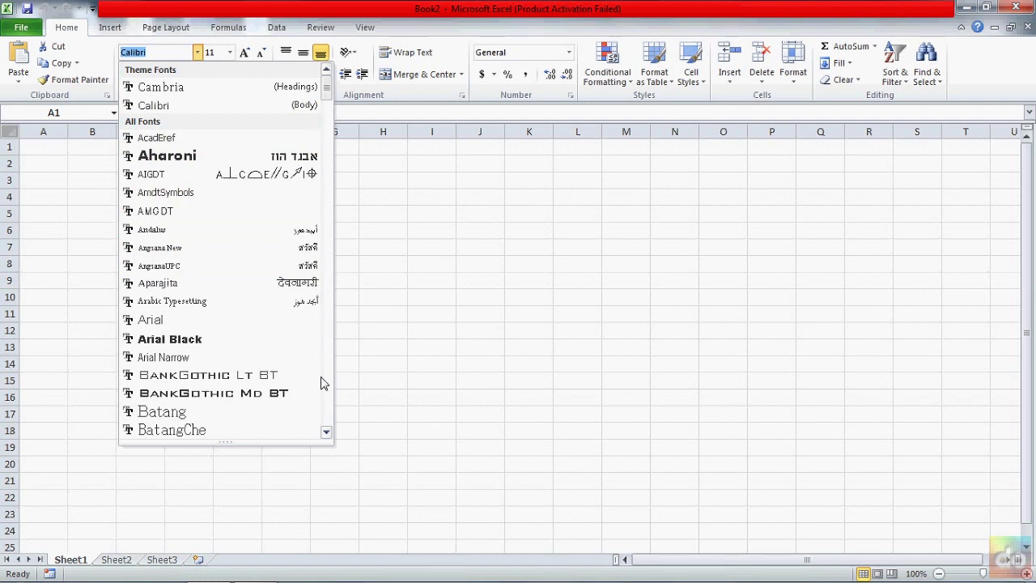
Scroll through the font dropdown toward the bottom of the list
left_click_drag(326, 432, 342, 242)
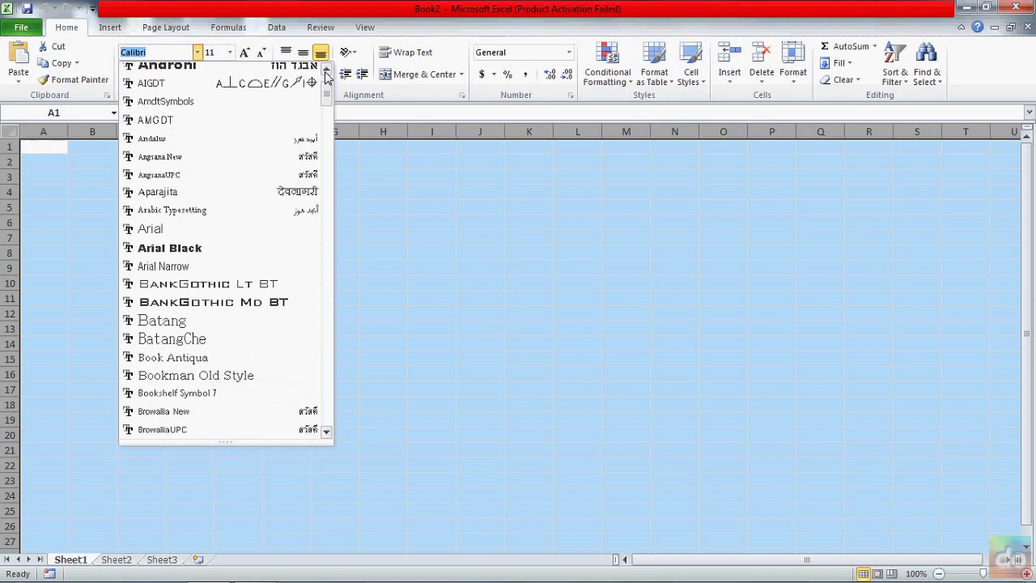
left_click(324, 71)
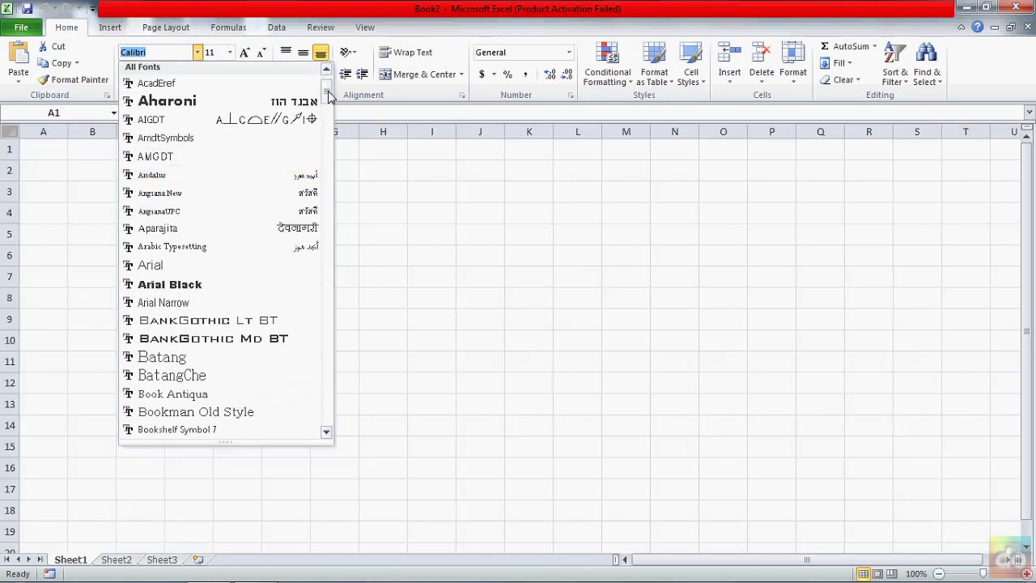
mouse_move(329, 94)
left_mouse_down()
mouse_move(329, 283)
mouse_move(329, 148)
left_mouse_up()
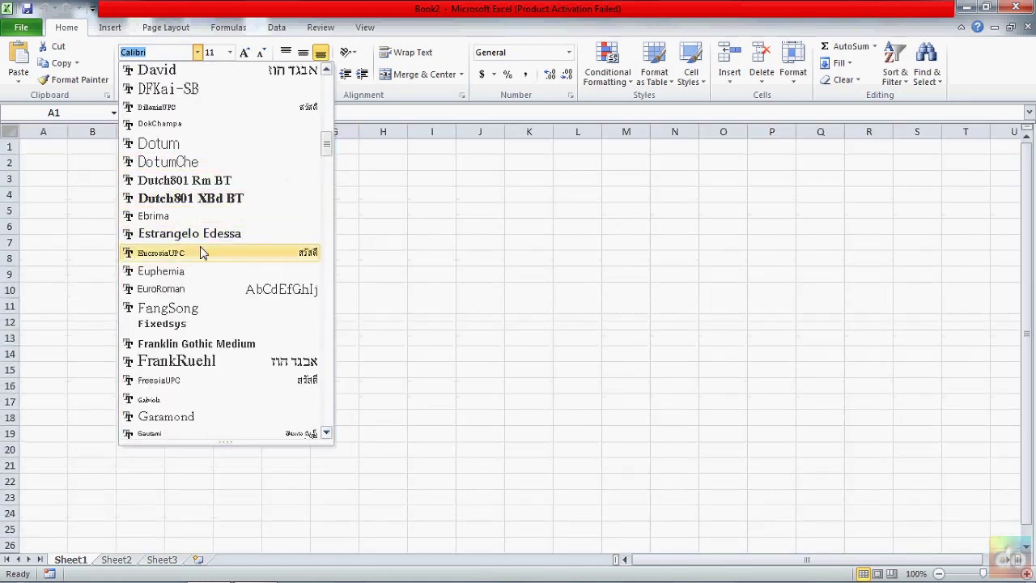
scroll(216, 233, "down", 2)
scroll(218, 230, "down", 5)
scroll(223, 232, "down", 3)
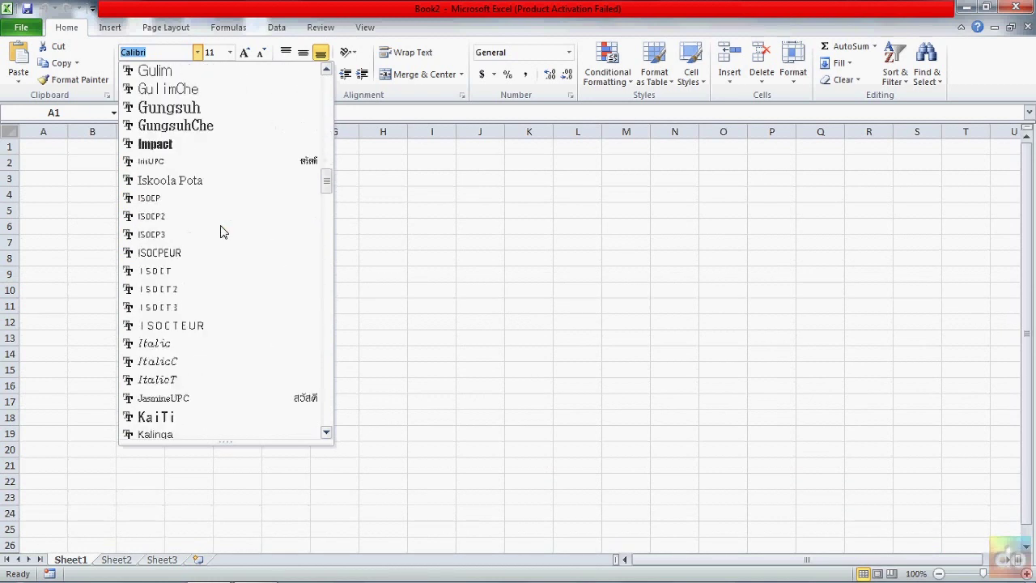
scroll(222, 232, "up", 5)
scroll(223, 233, "up", 5)
scroll(222, 232, "up", 5)
scroll(224, 232, "up", 4)
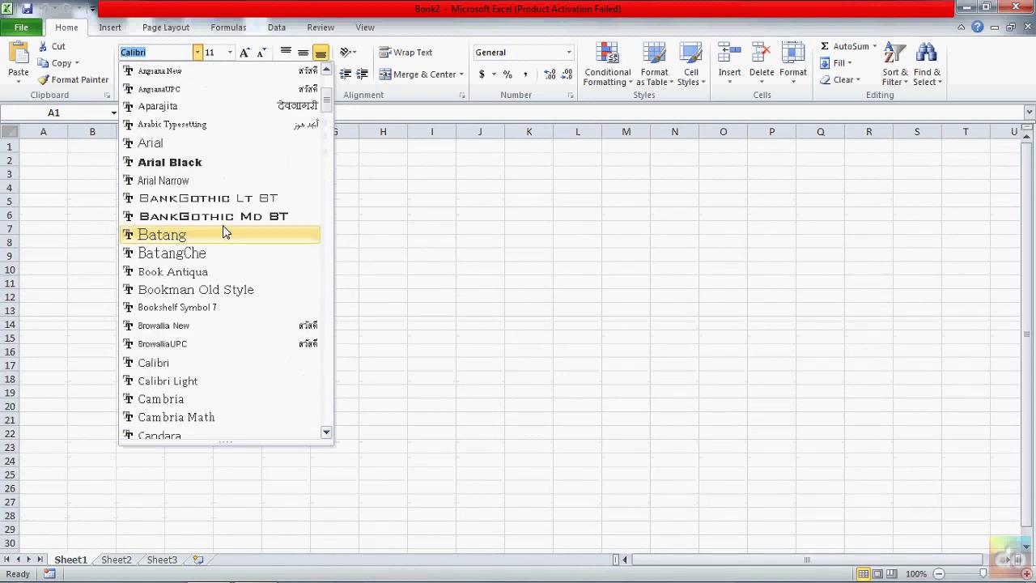
scroll(224, 232, "down", 8)
scroll(225, 232, "down", 5)
scroll(225, 233, "down", 5)
scroll(227, 234, "down", 7)
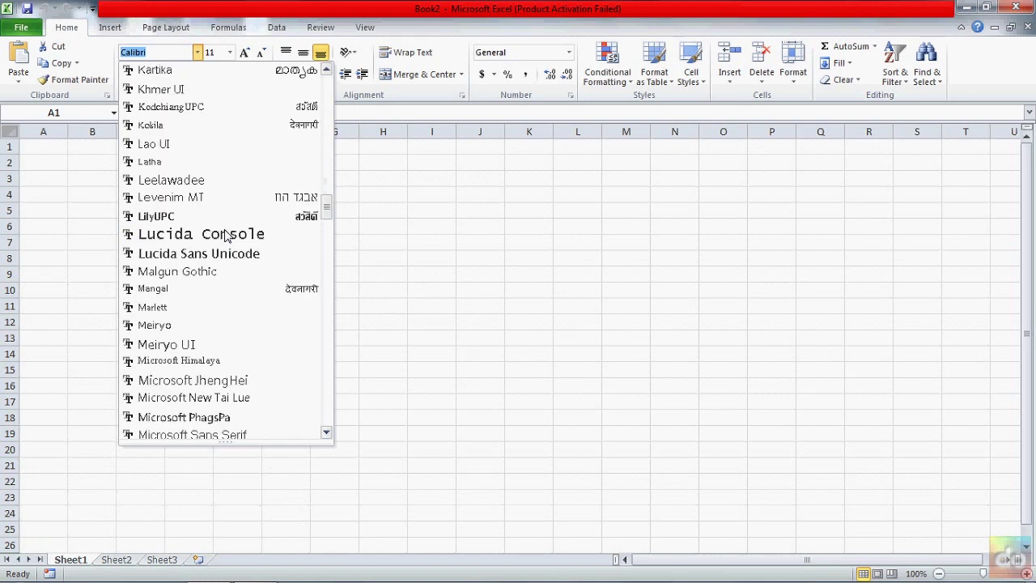
scroll(227, 235, "down", 5)
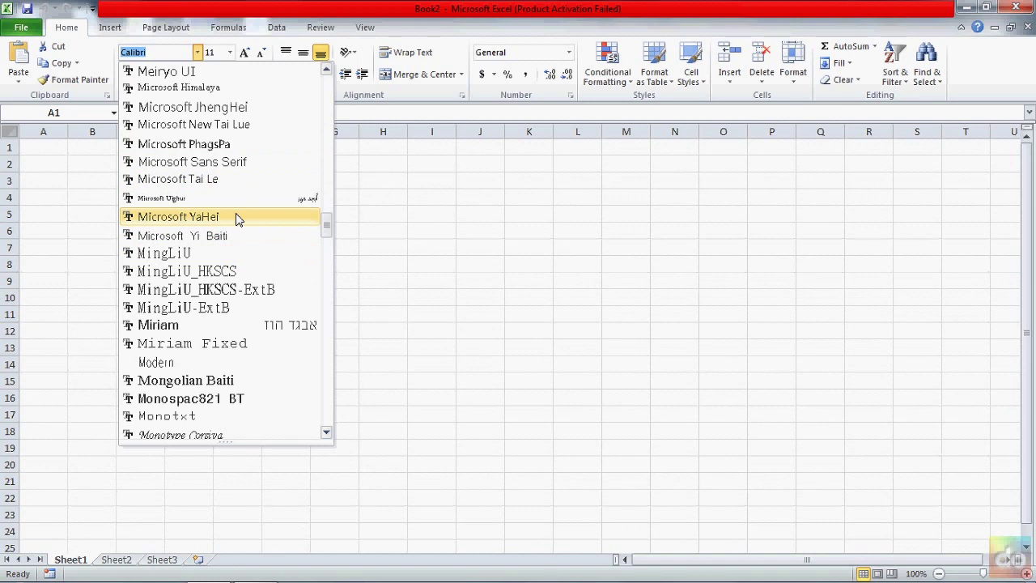
Type in the font box and pick Zawgyi-One at the end of the list
type("t")
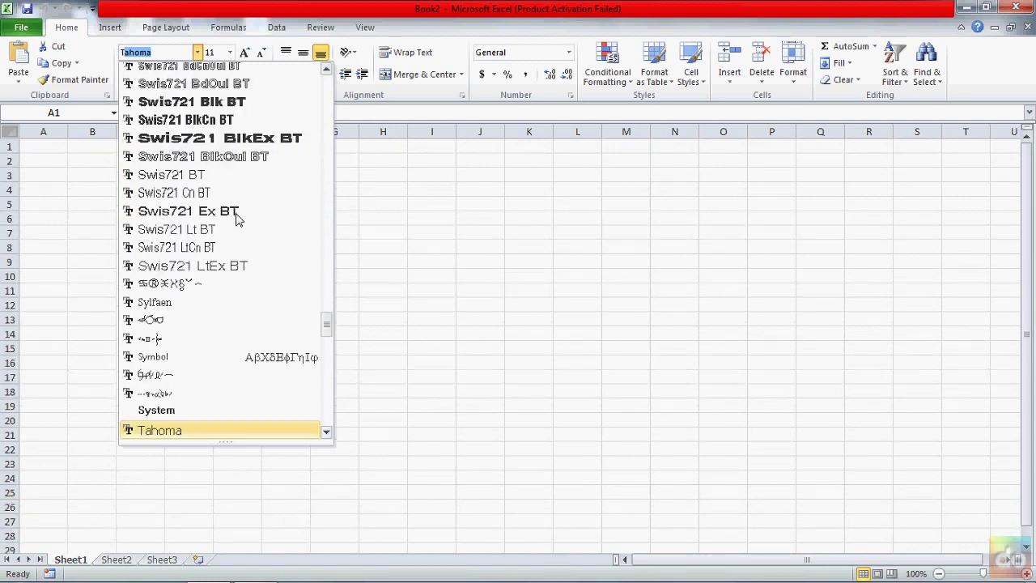
type("i")
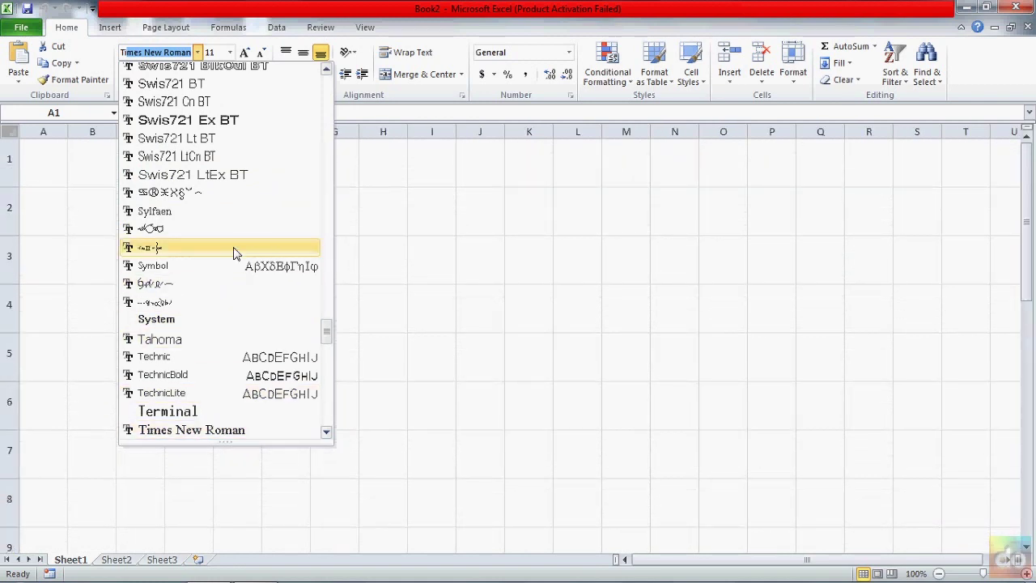
type("Ti")
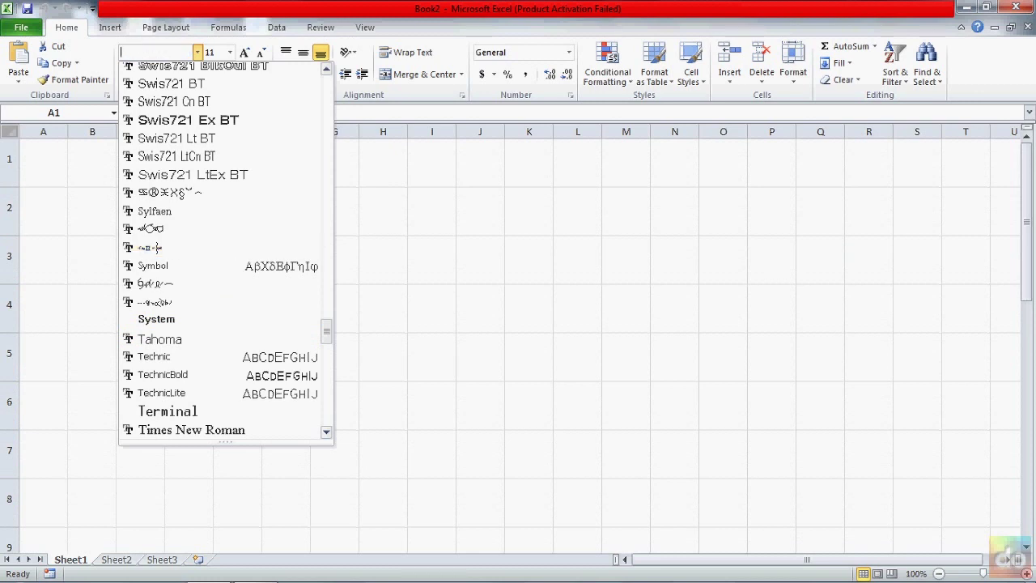
key("Up")
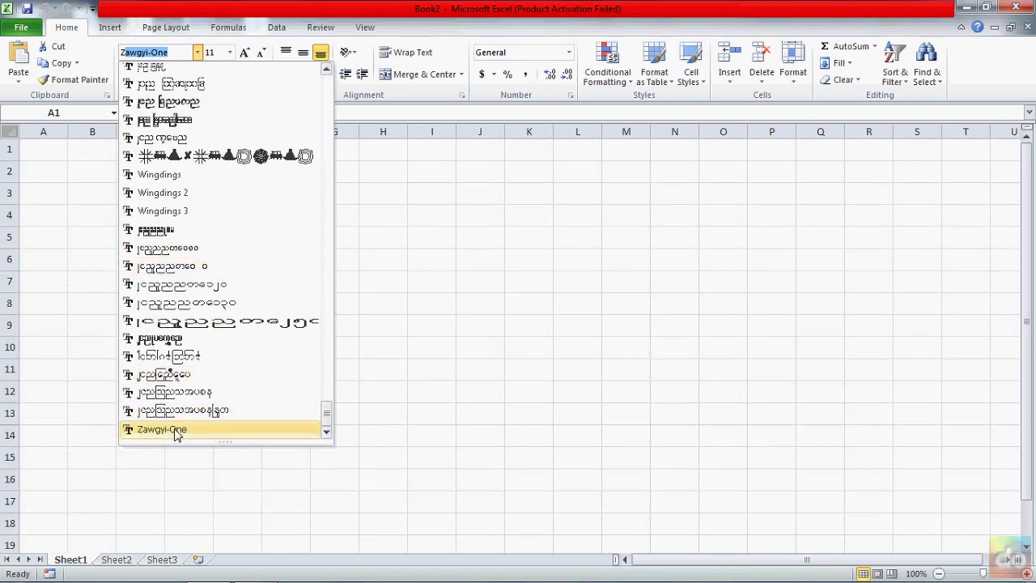
Apply Zawgyi-One to the whole sheet and set its font size to 12
left_click(177, 430)
key("ctrl+a")
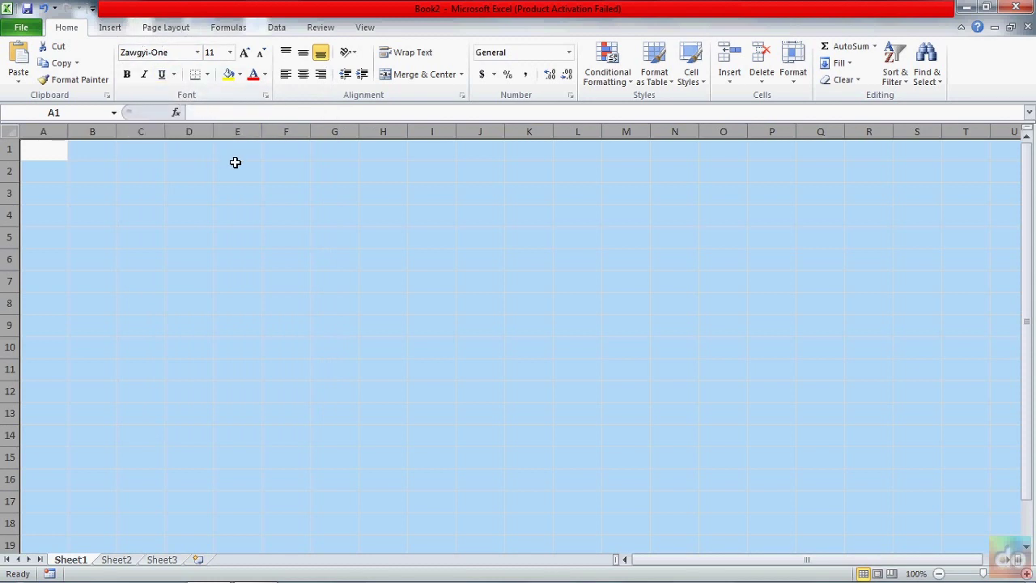
left_click(231, 53)
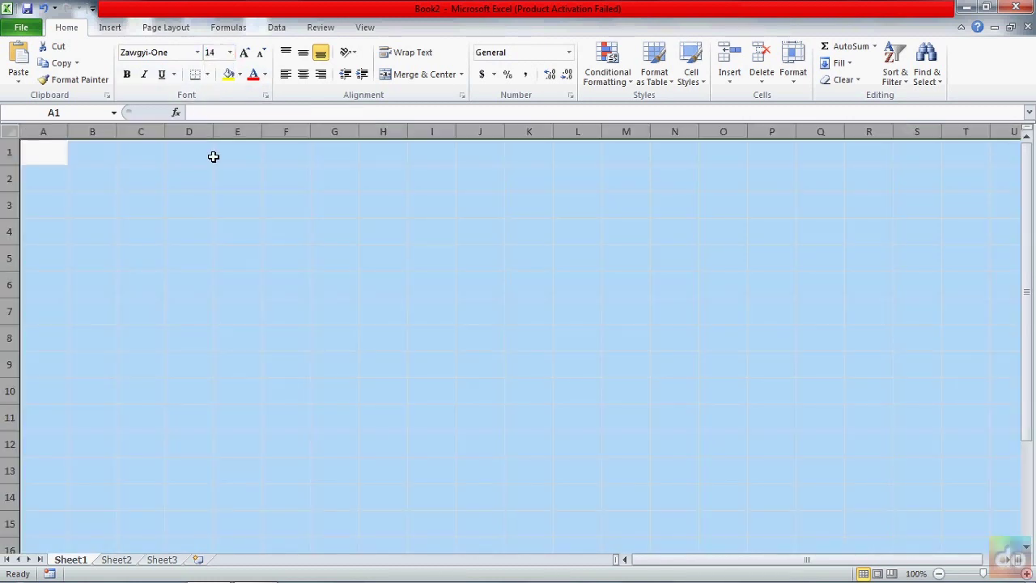
left_click(218, 53)
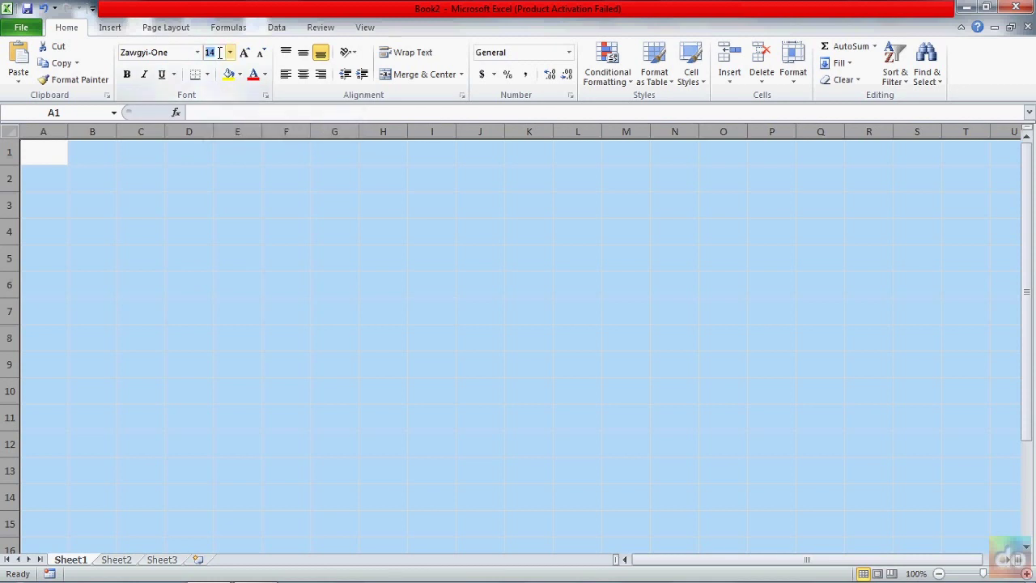
type("1")
key("Return")
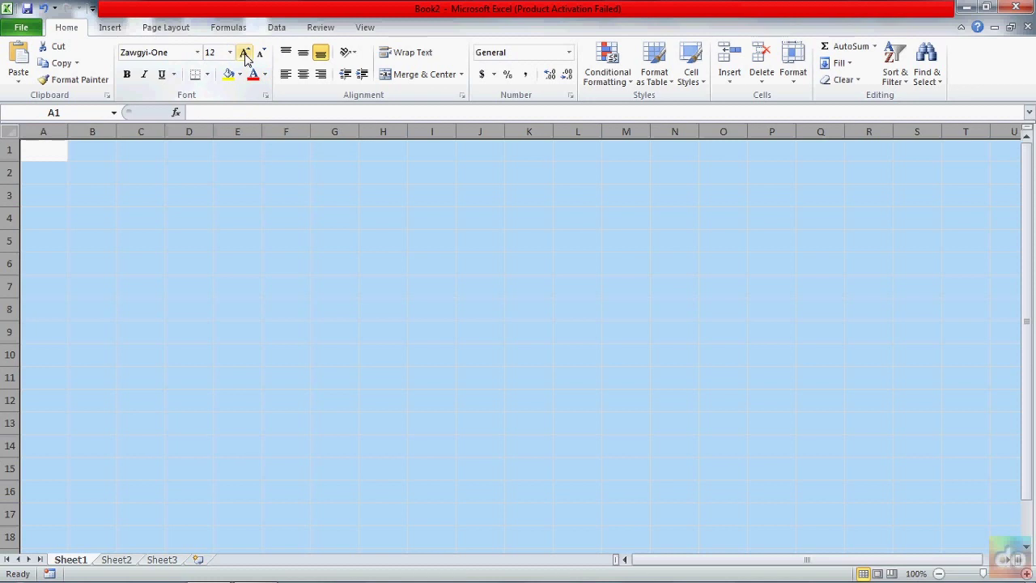
Raise the font size three steps to 18, then lower it back to 12
left_click(245, 55)
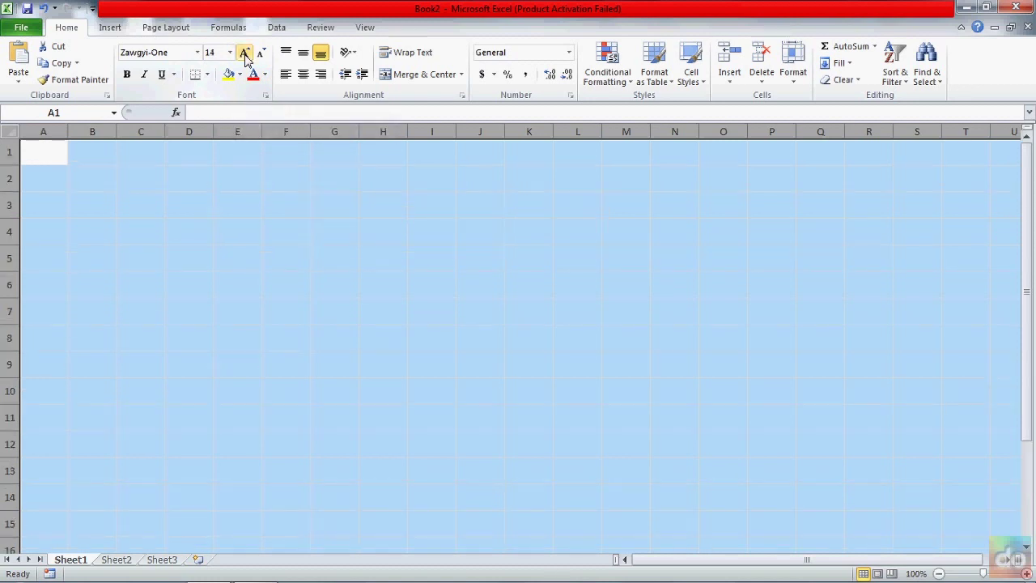
left_click(245, 55)
left_click(245, 55)
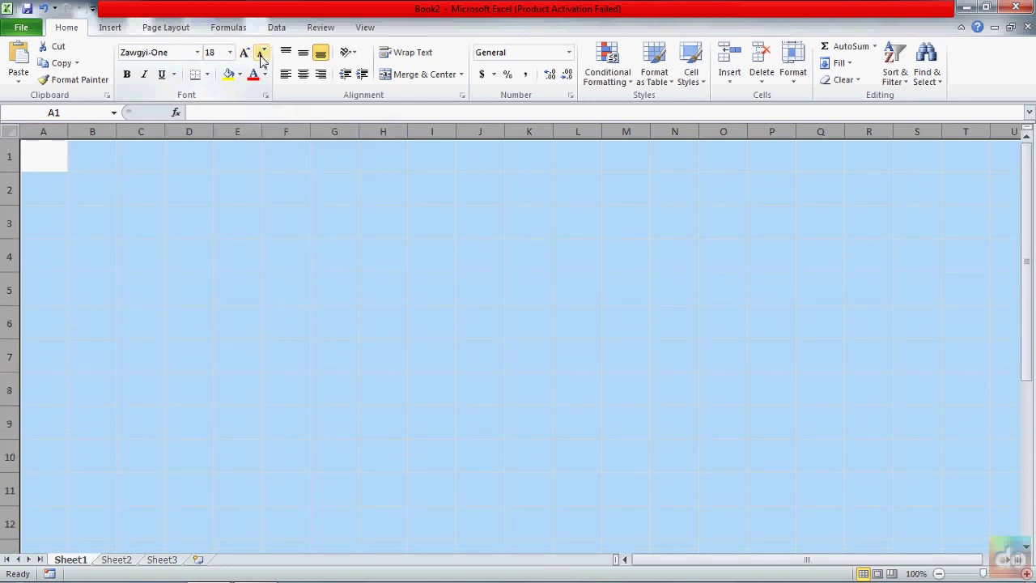
left_click(260, 55)
left_click(261, 55)
left_click(260, 55)
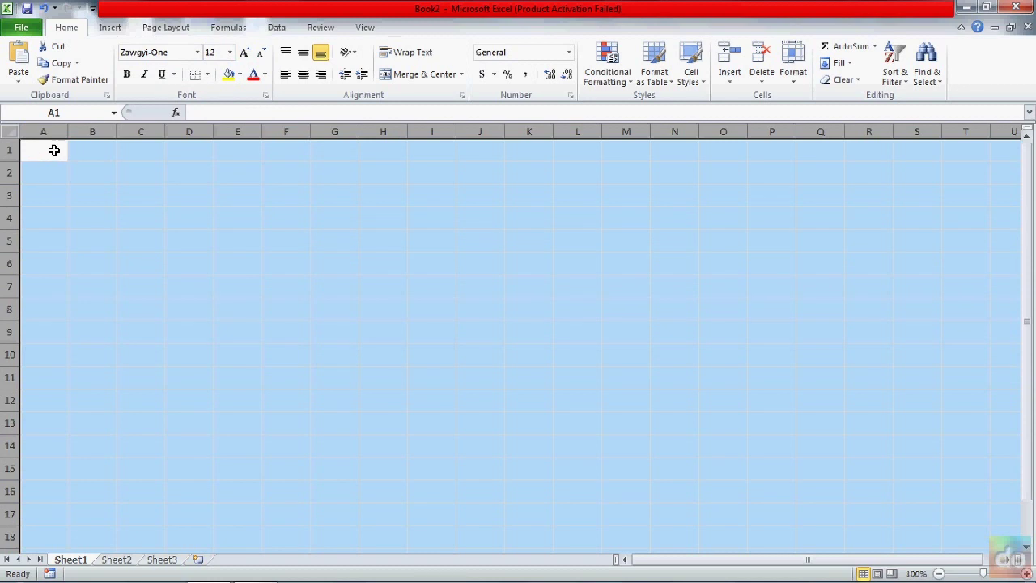
Enter the text iuijj in cell A1 and commit it
left_click(42, 152)
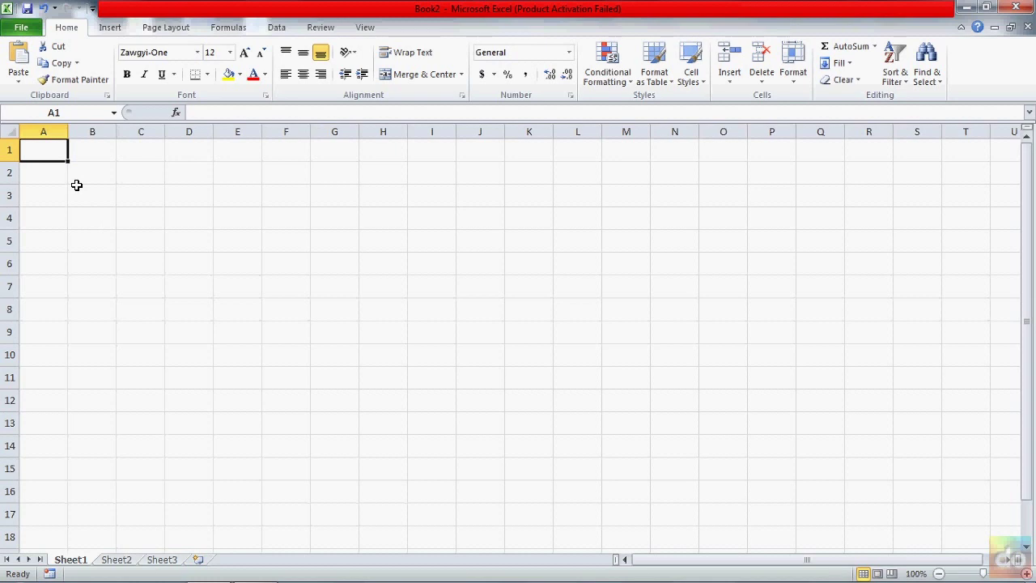
type("iu")
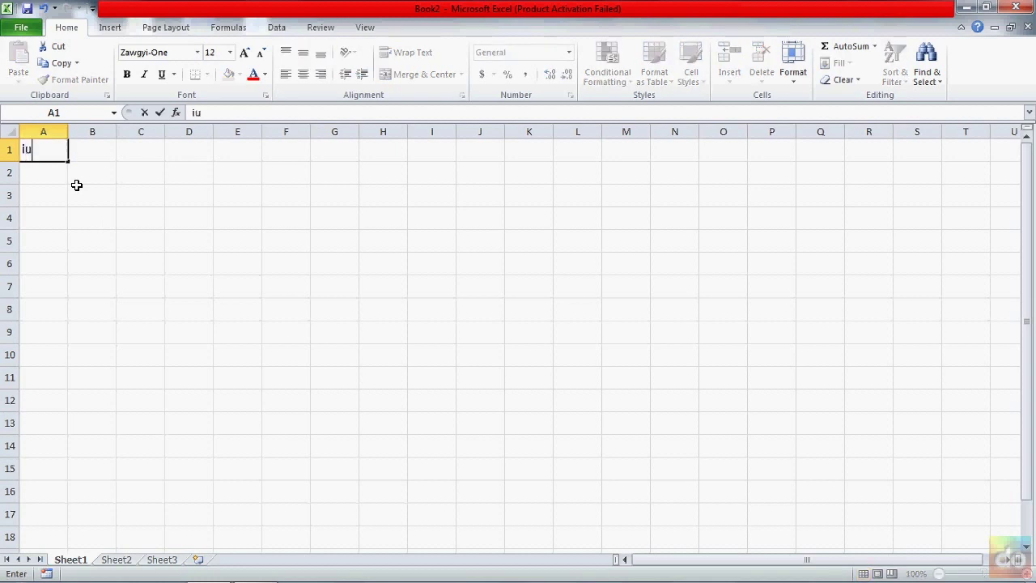
type("ijj")
left_click(55, 177)
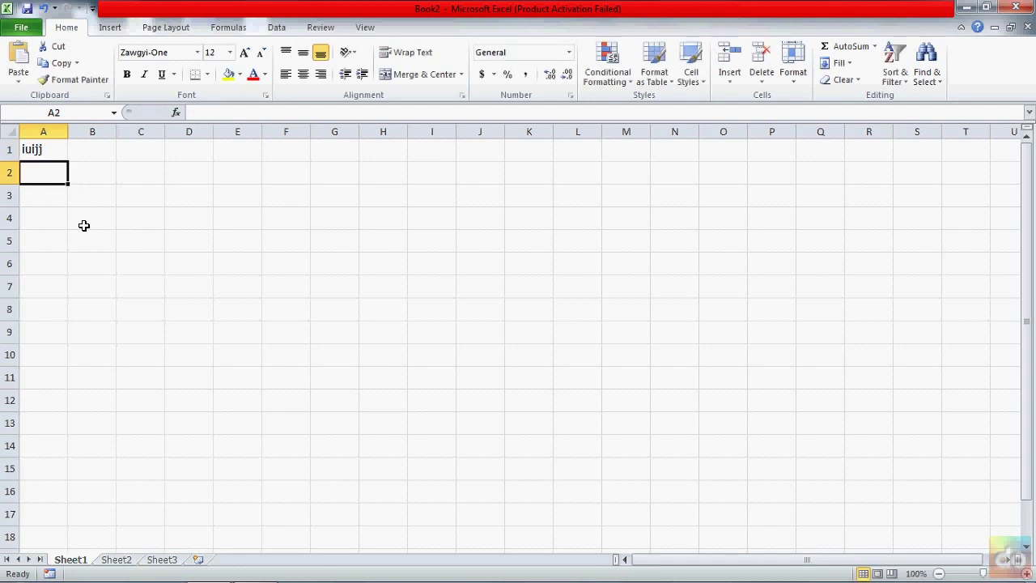
key("Right")
key("Right")
key("Down")
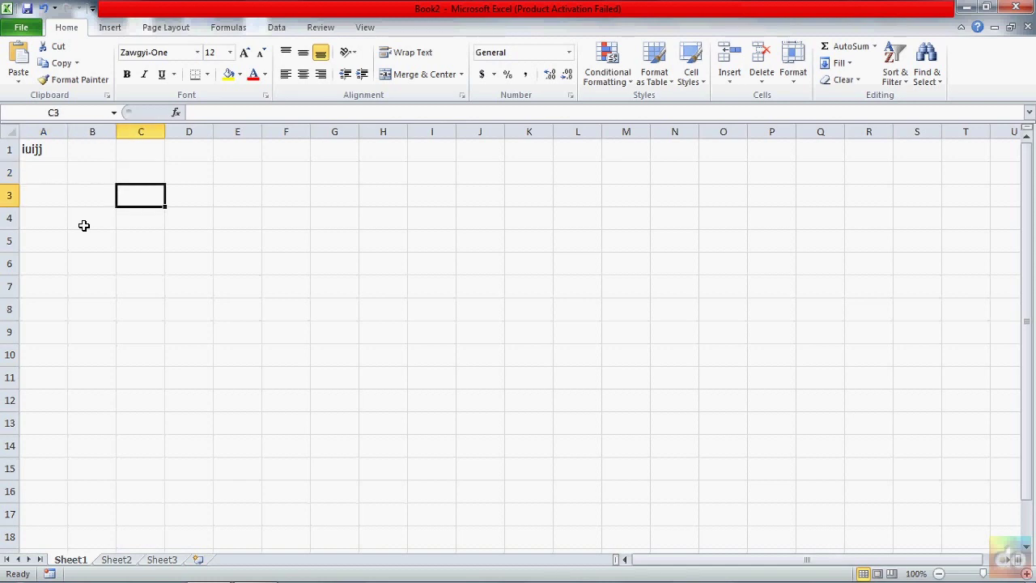
key("Down")
key("Down")
key("Left")
key("Left")
key("Up")
key("Up")
key("Up")
key("Up")
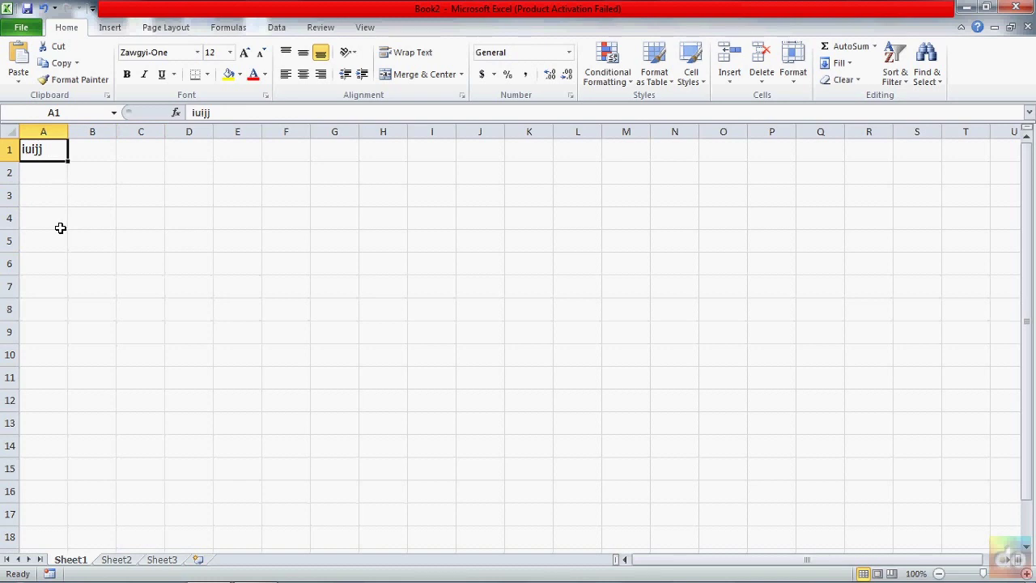
key("Down")
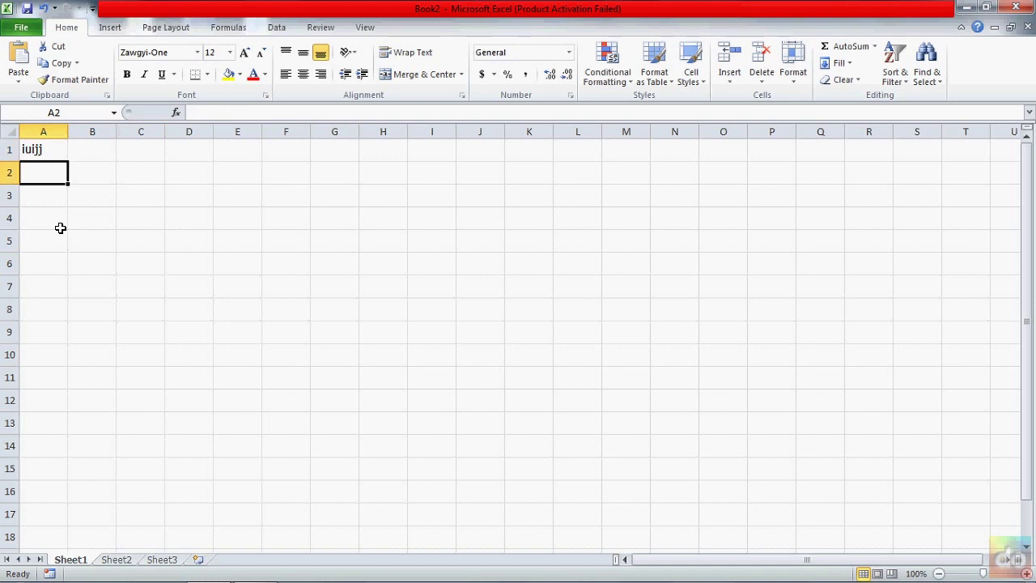
key("Down")
key("Down")
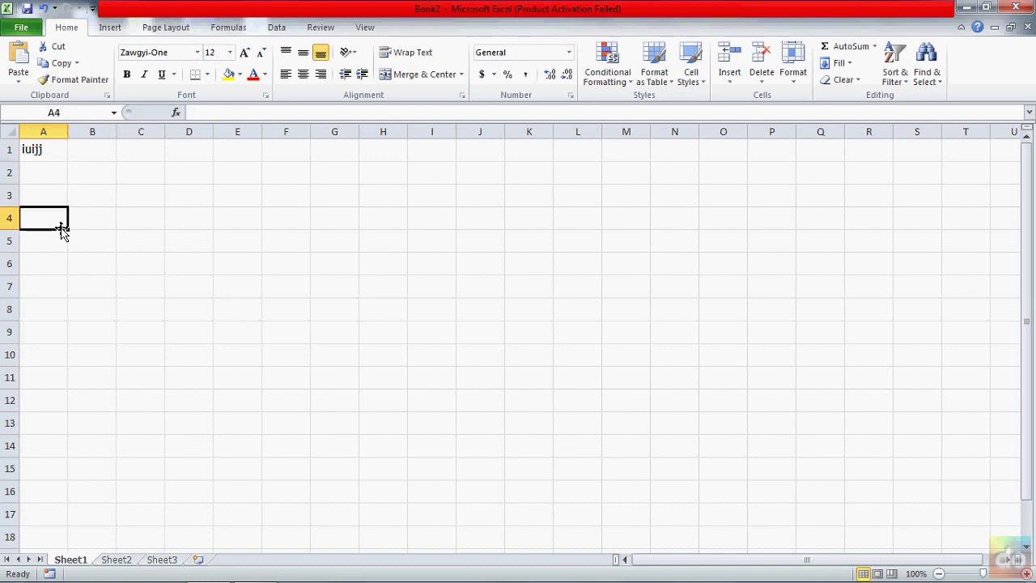
key("Up")
key("Up")
key("Up")
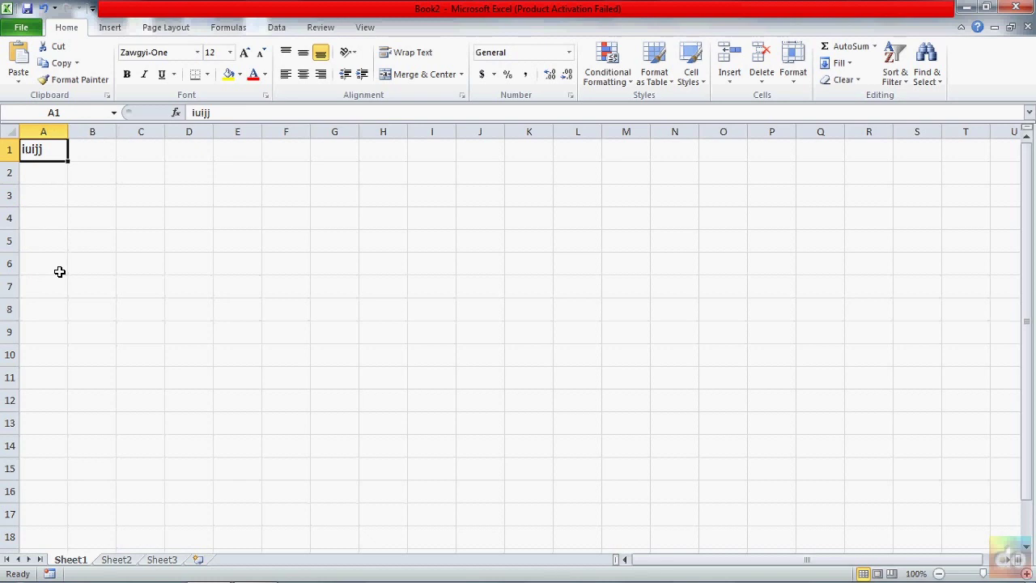
key("Down")
key("Down")
key("Down")
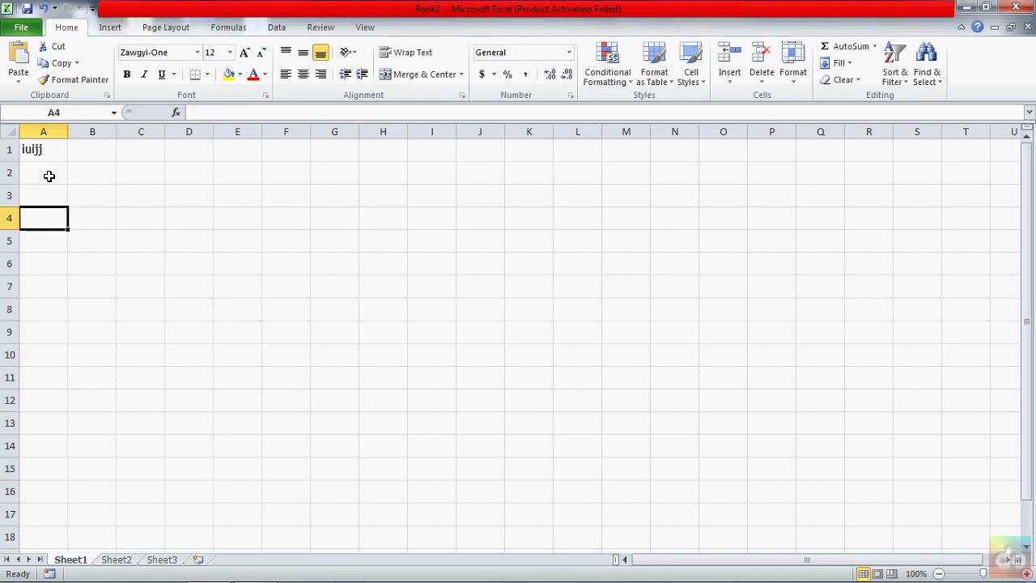
left_click(52, 149)
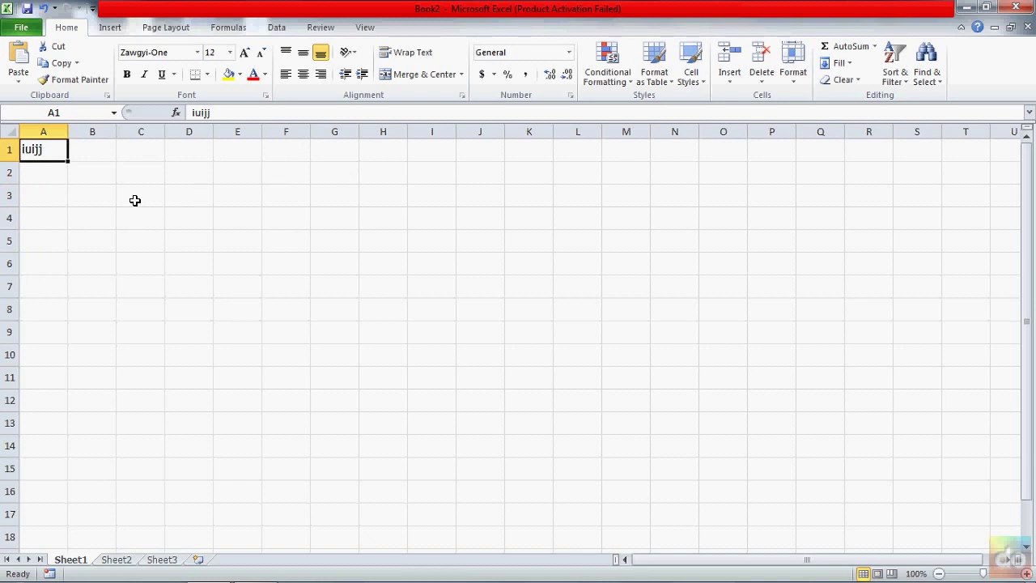
key("Down")
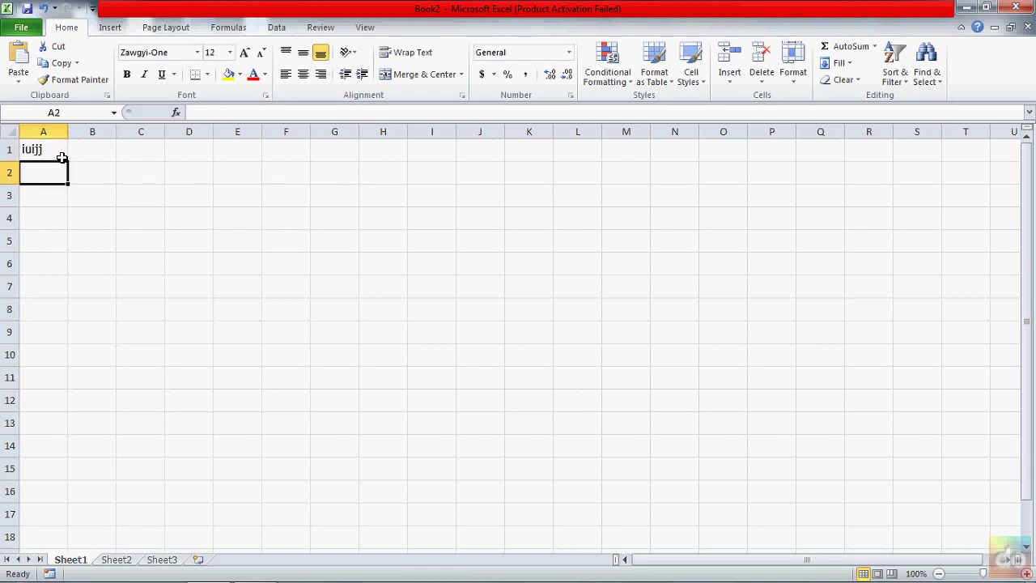
left_click(65, 152)
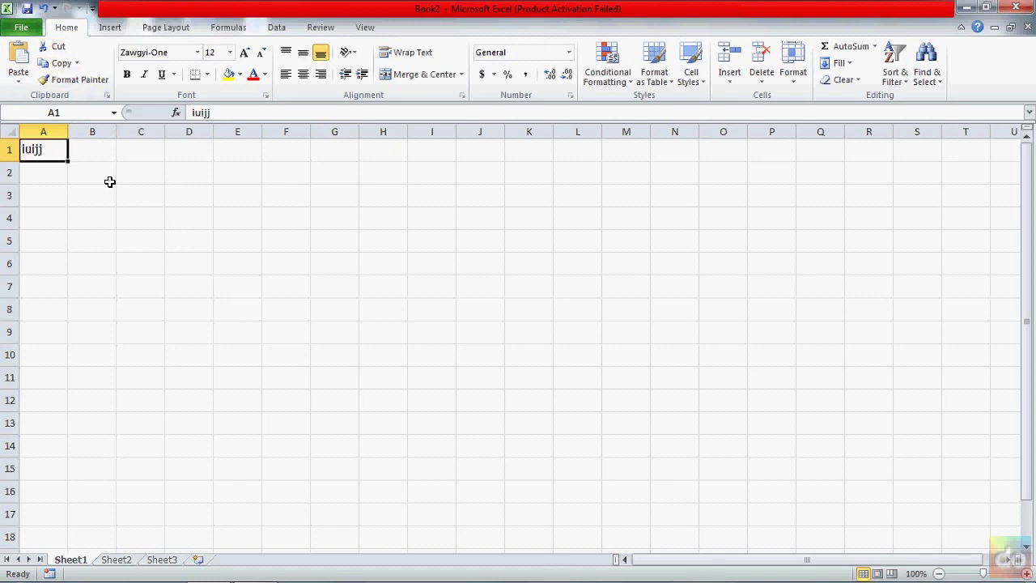
In Excel Options > Advanced, set the after-Enter move direction to Right
left_click(32, 30)
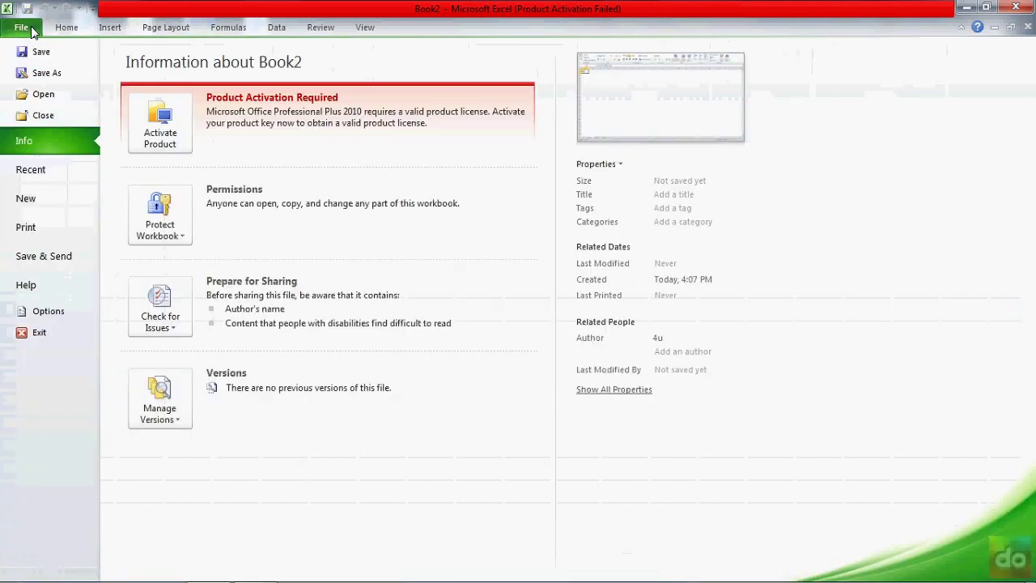
left_click(73, 315)
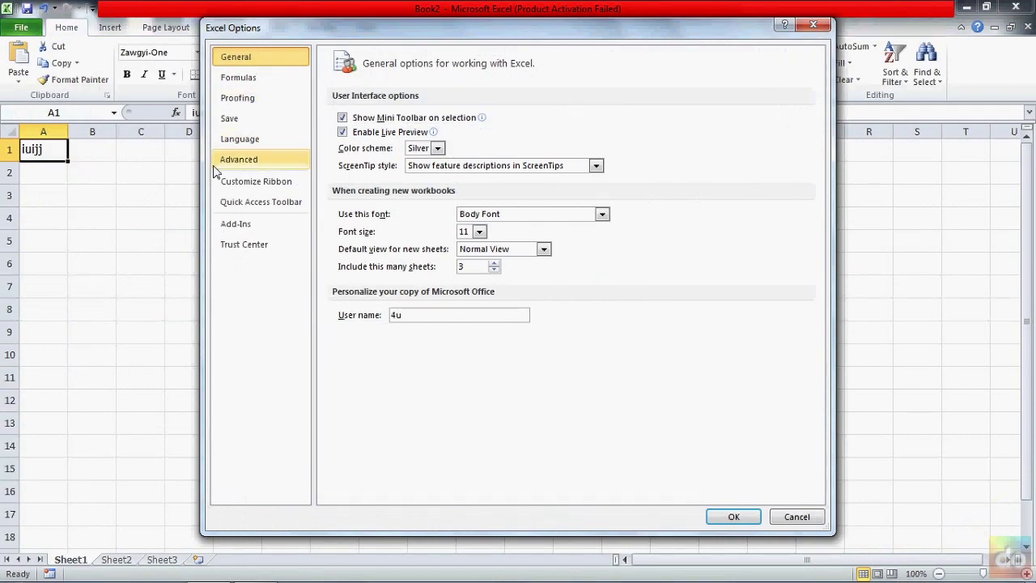
left_click(273, 165)
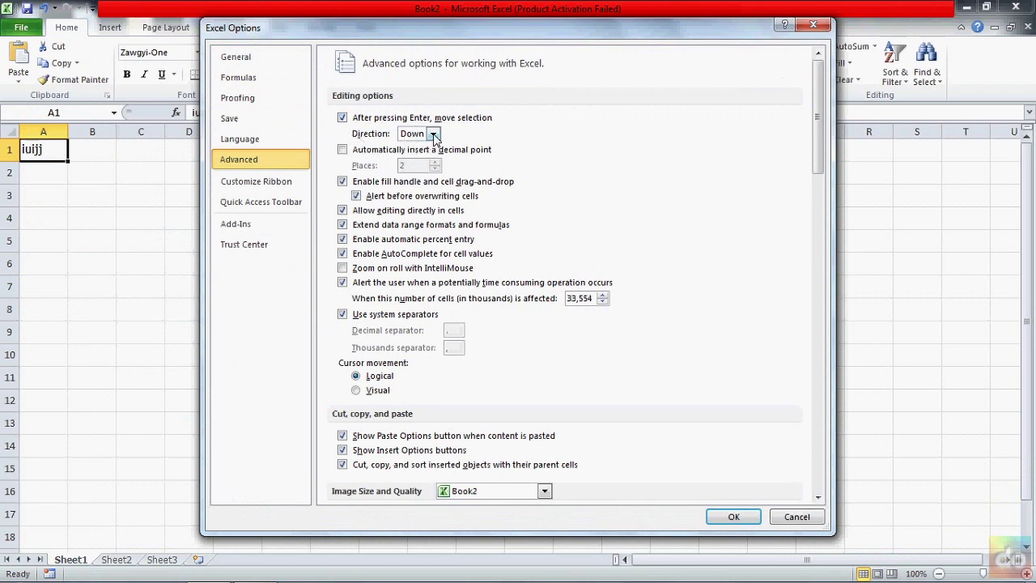
left_click(433, 136)
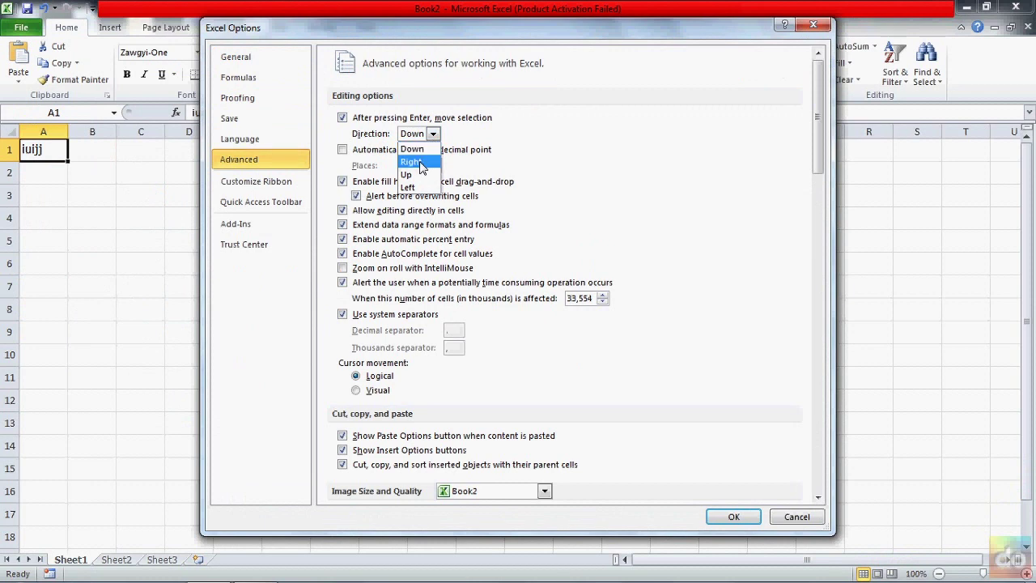
left_click(410, 162)
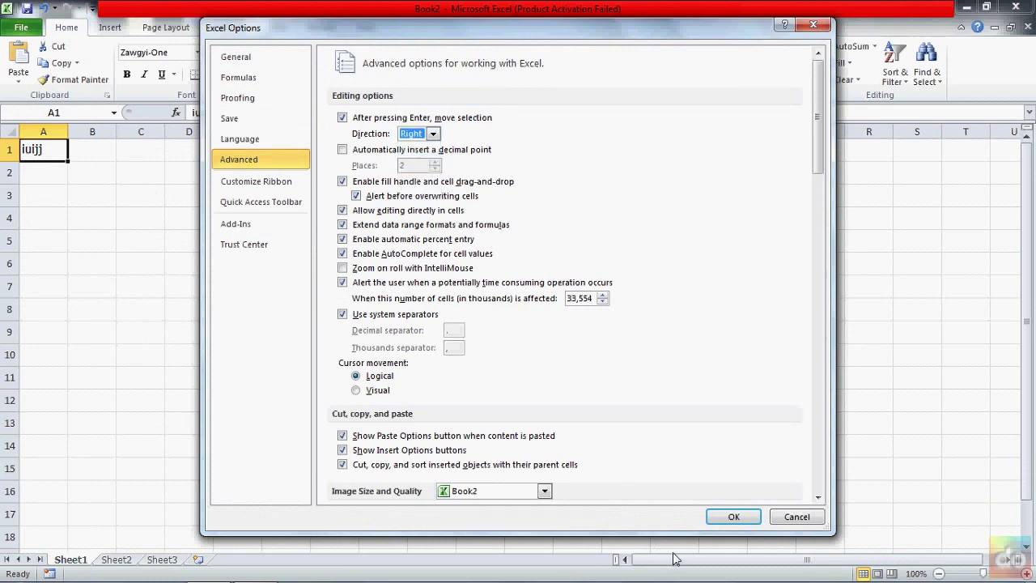
left_click(723, 519)
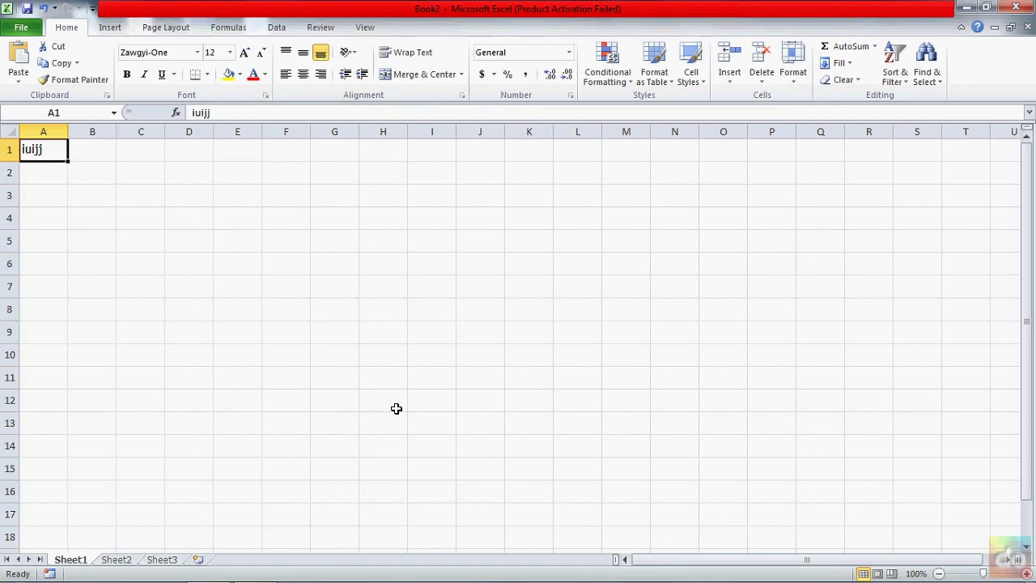
Enter iojio, jio and kko in cells B1, C1 and D1
key("Return")
type("iojio")
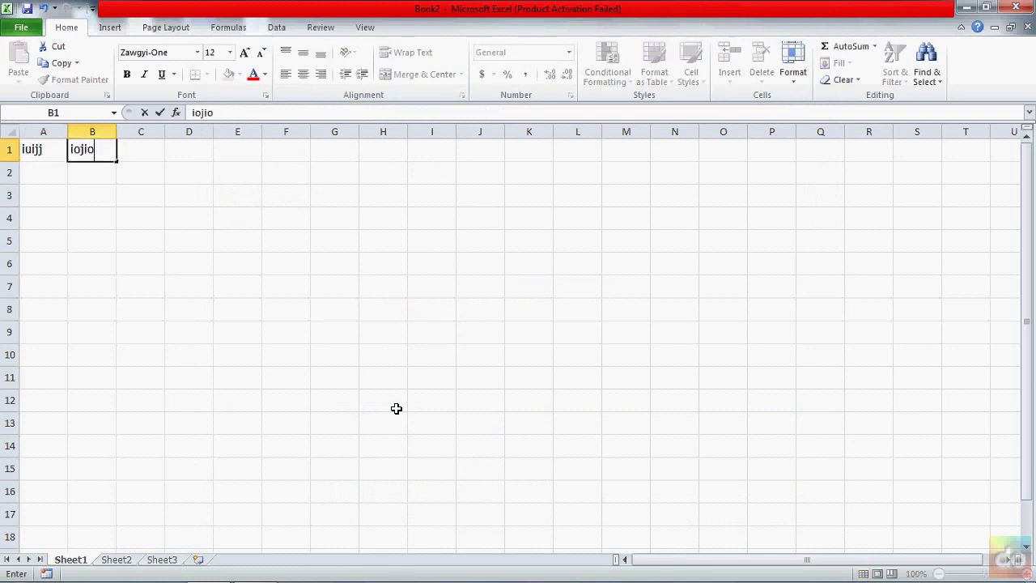
key("Tab")
type("jio")
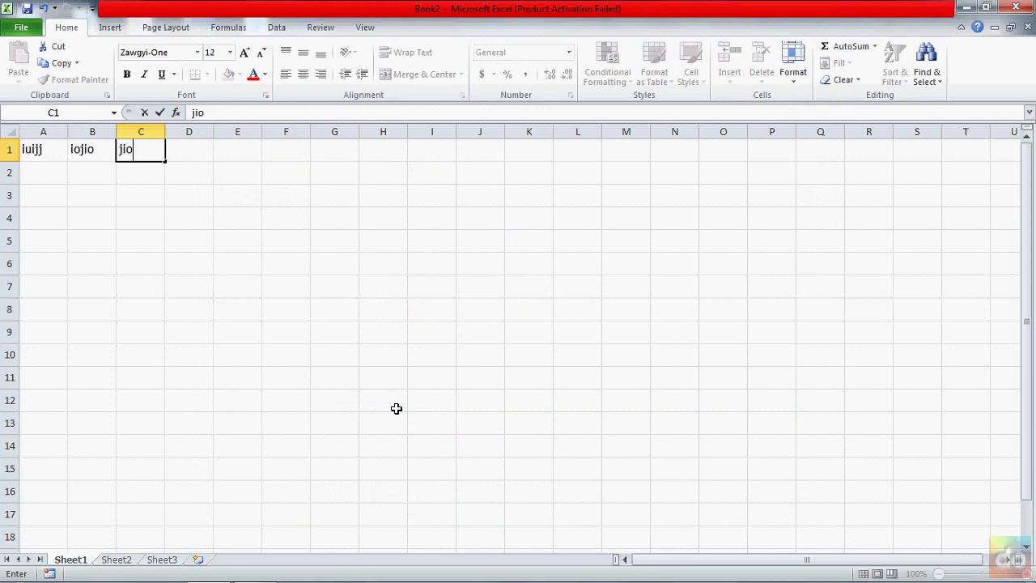
key("Tab")
type("kko")
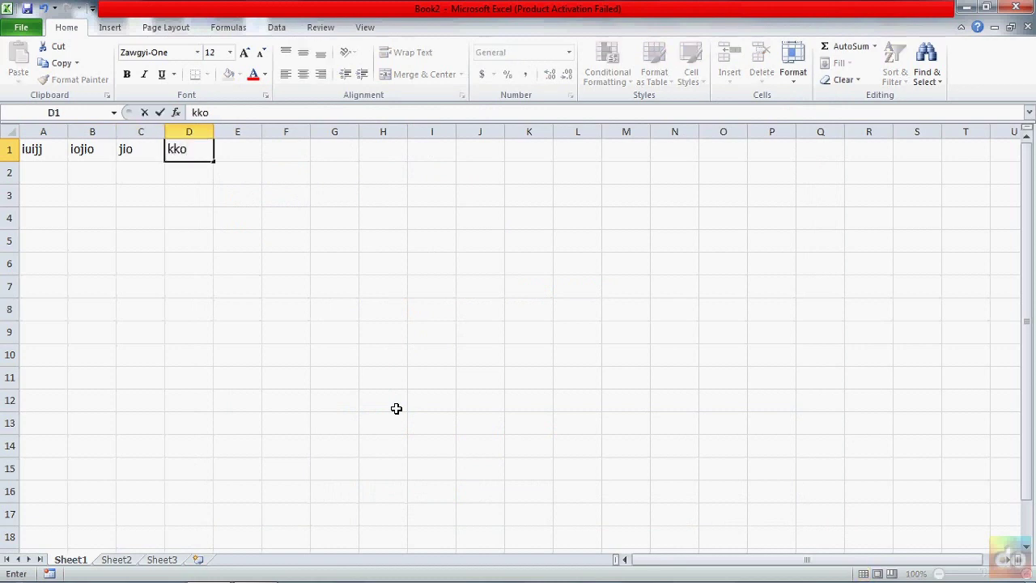
key("Tab")
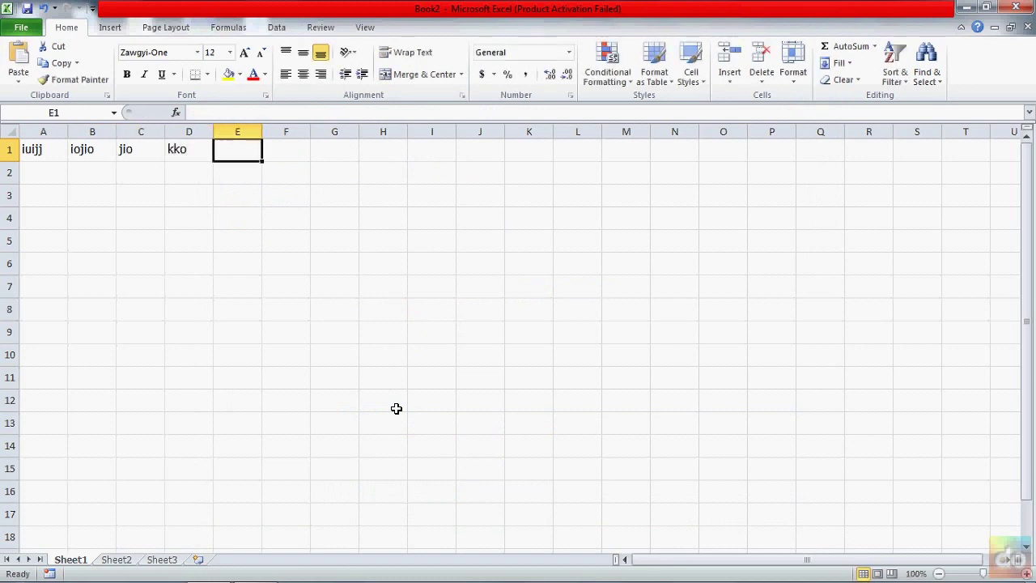